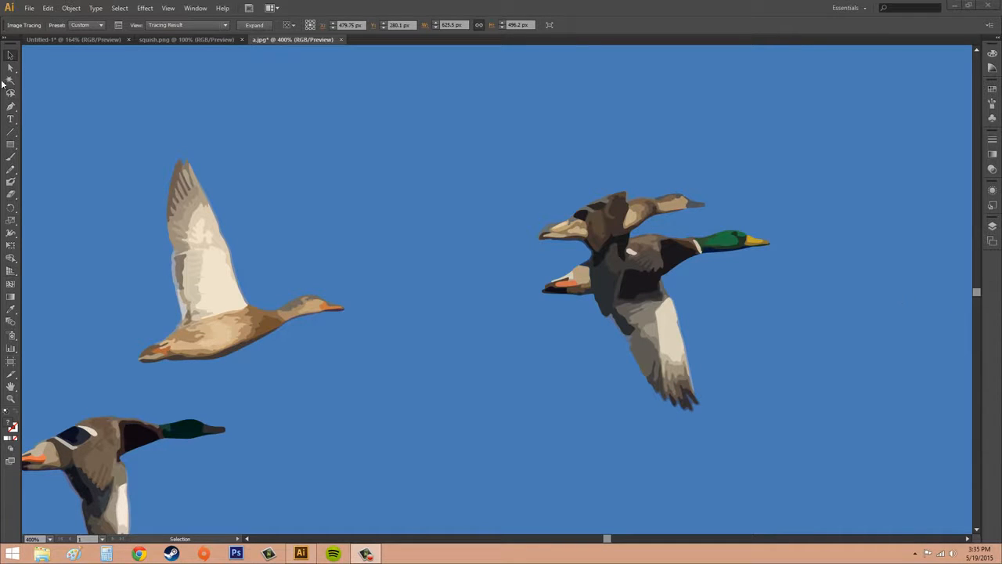
- Display the source image of the duck tracing for comparison and return to the Tracing Result view
left_click(10, 56)
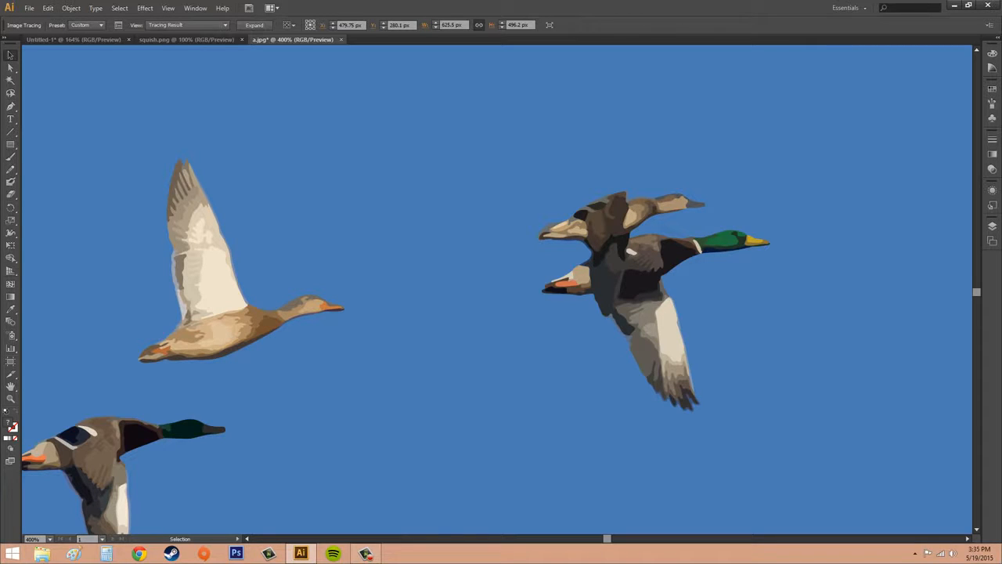
left_click(210, 24)
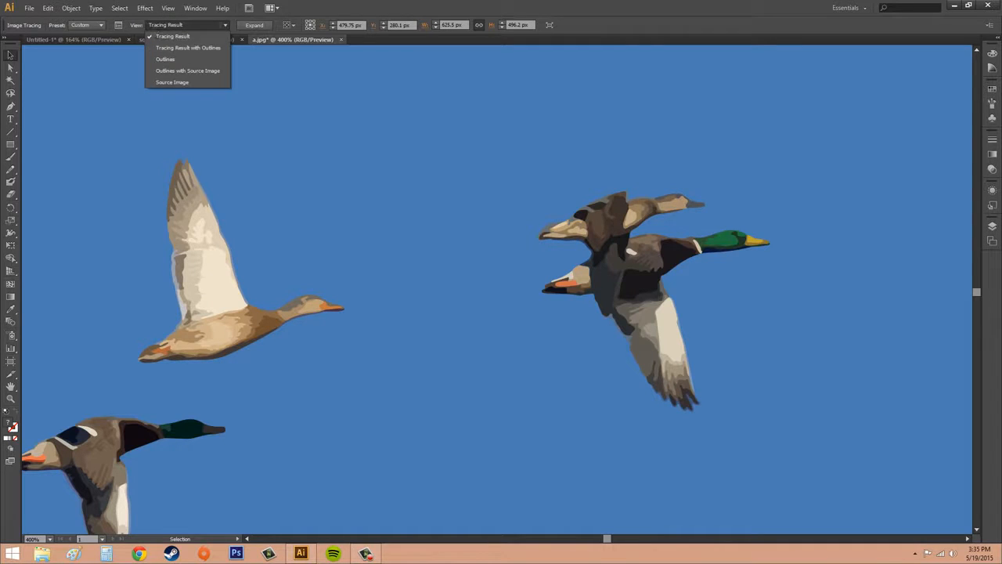
left_click(179, 83)
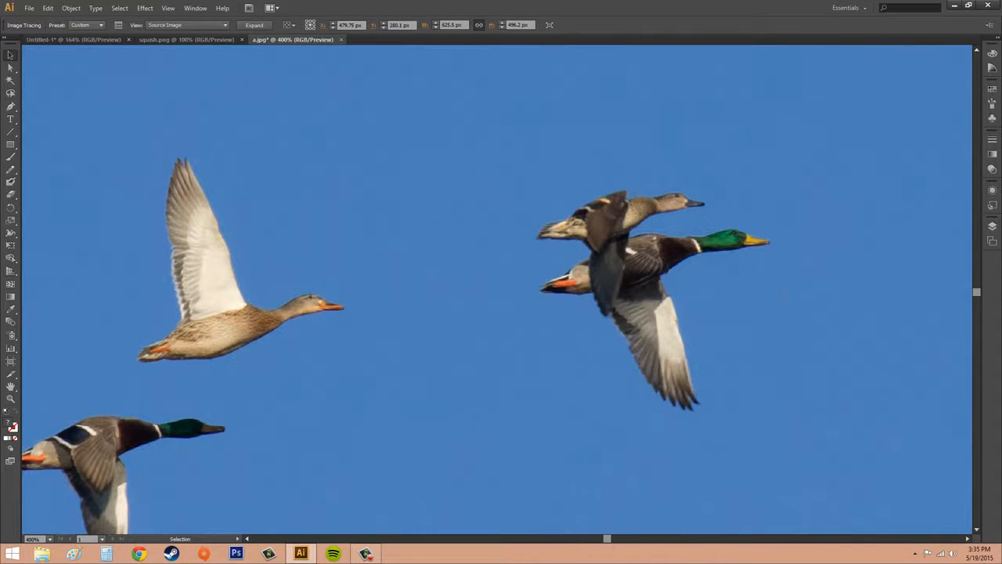
left_click(162, 25)
left_click(172, 36)
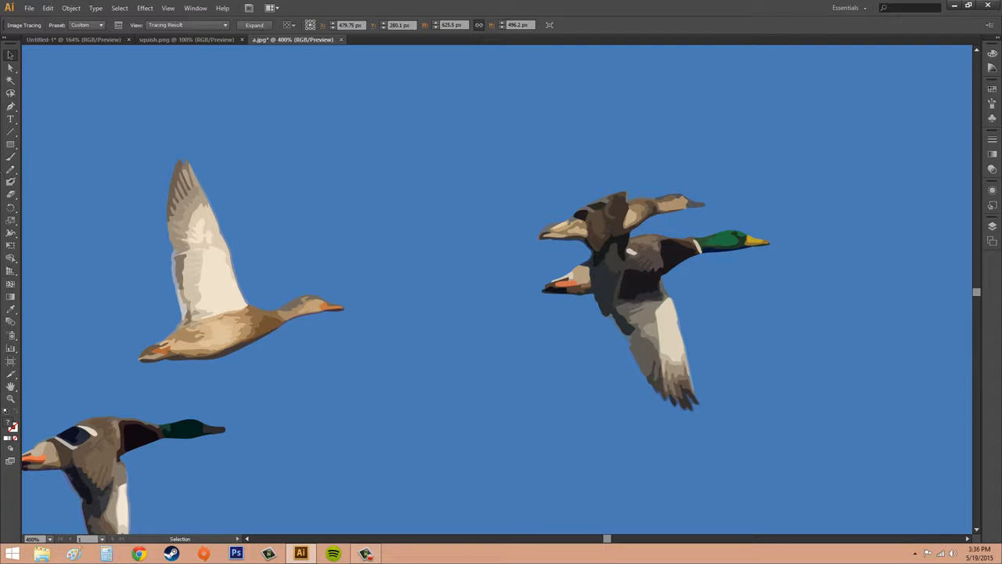
- Expand the traced duck image into editable vector paths and clear the selection
left_click(254, 26)
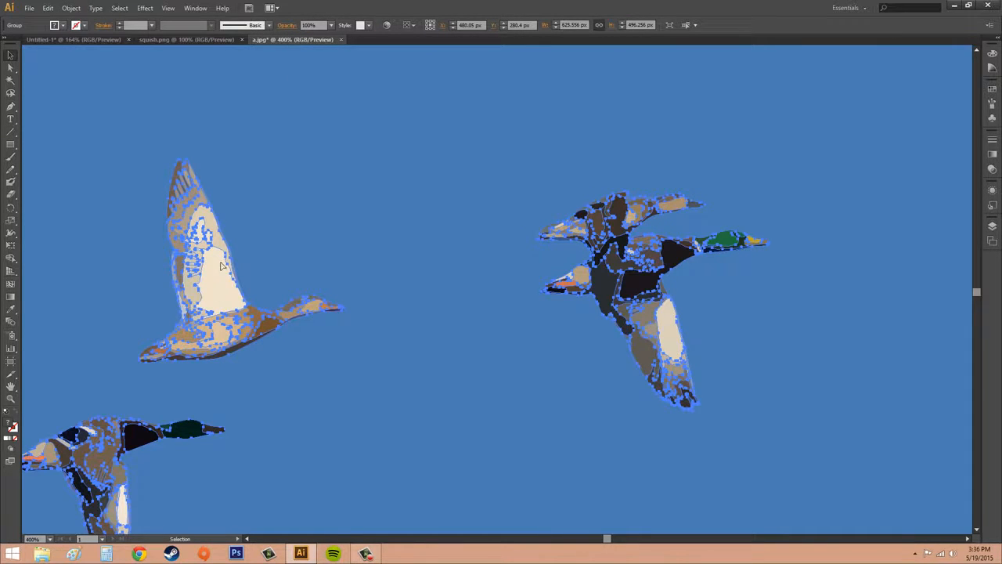
key("a")
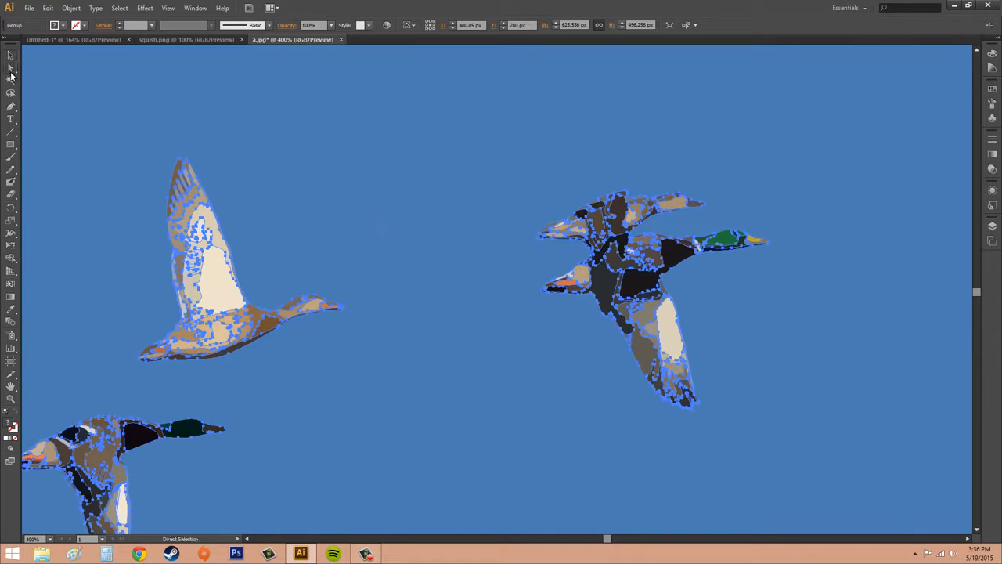
scroll(431, 159, "down", 2)
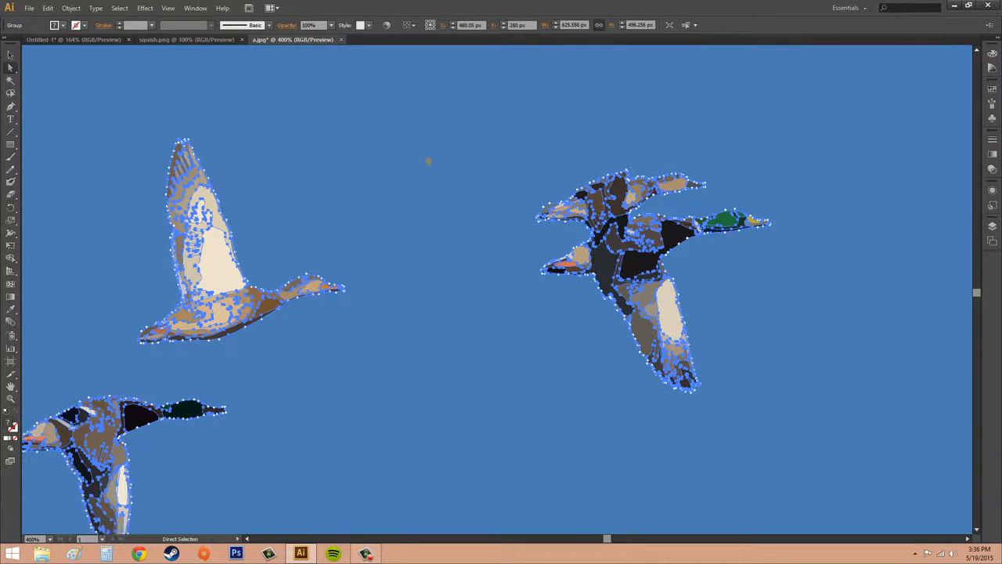
scroll(416, 182, "up", 5)
scroll(387, 235, "up", 1)
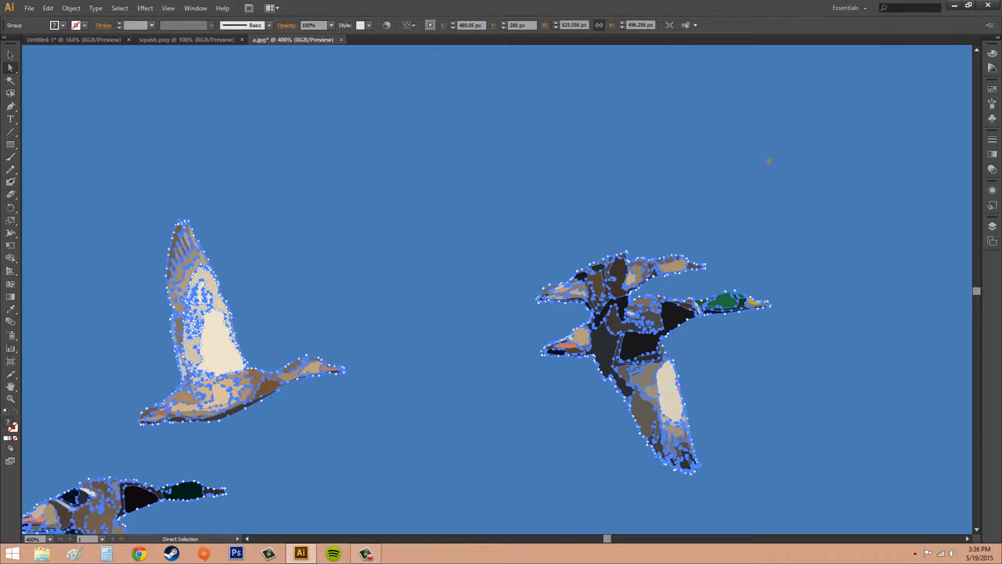
left_click(51, 539)
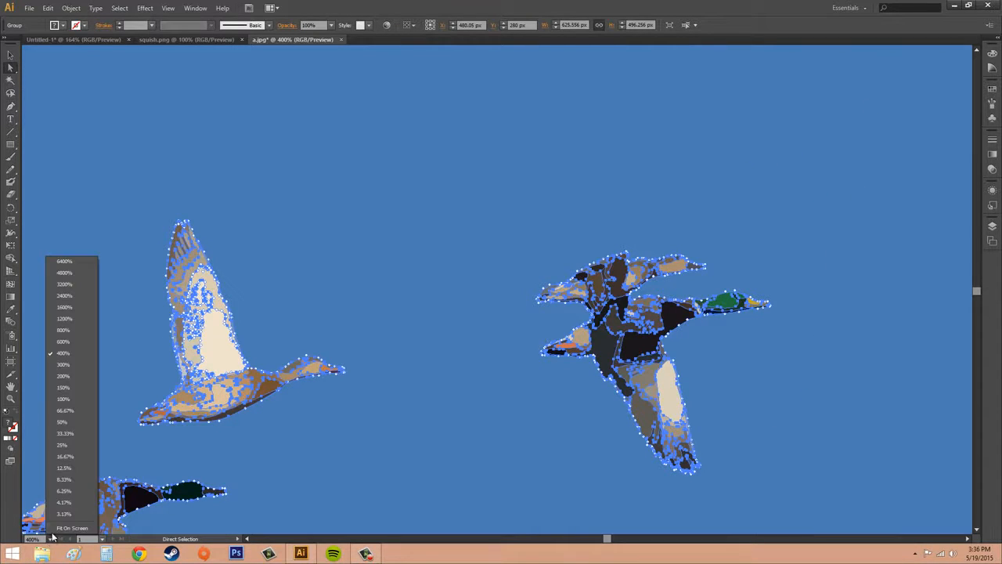
left_click(72, 528)
left_click(141, 320)
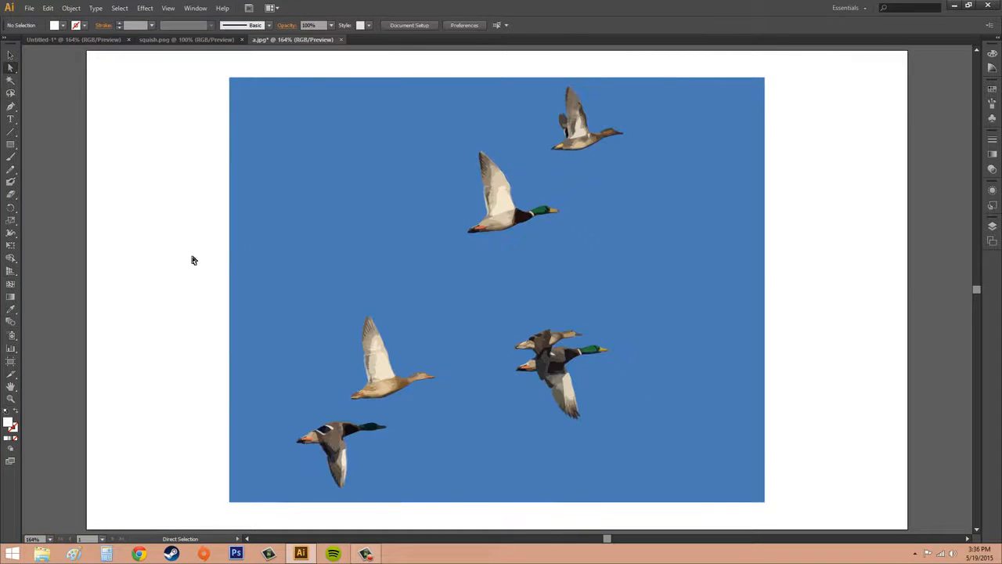
- Try deleting the blue background shape around the ducks with Direct Selection and undo the deletion
left_click(501, 197)
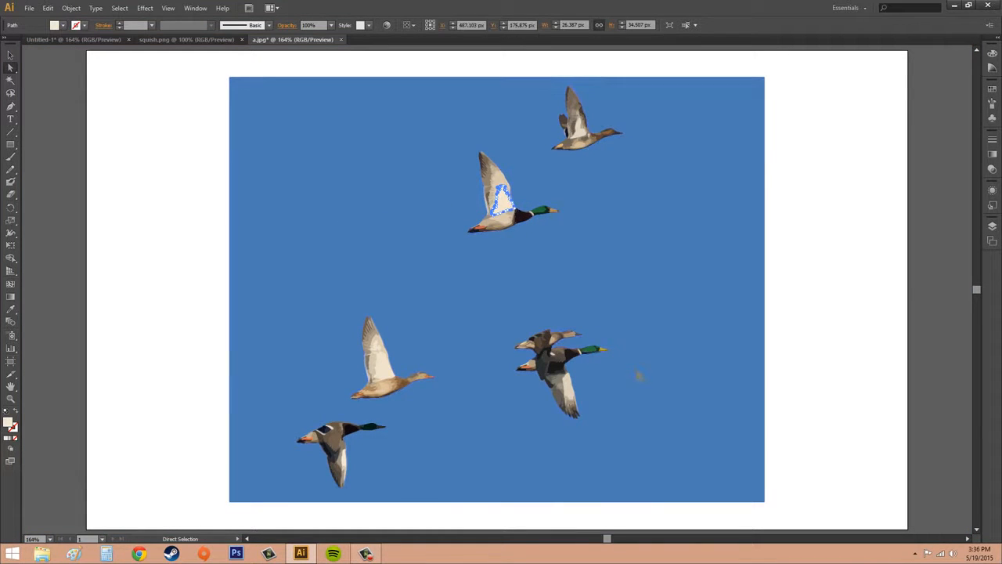
left_click(837, 155)
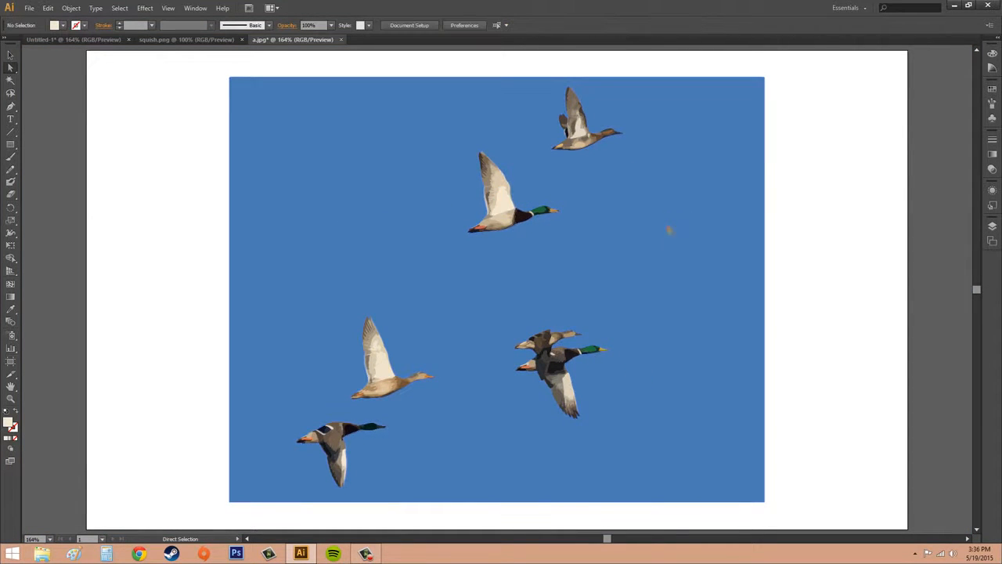
left_click(689, 263)
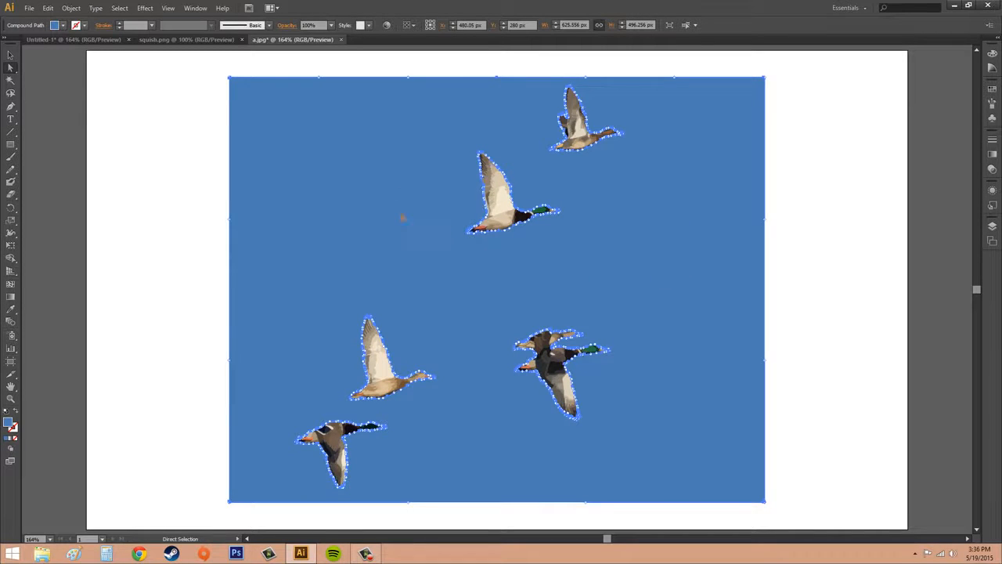
key("Delete")
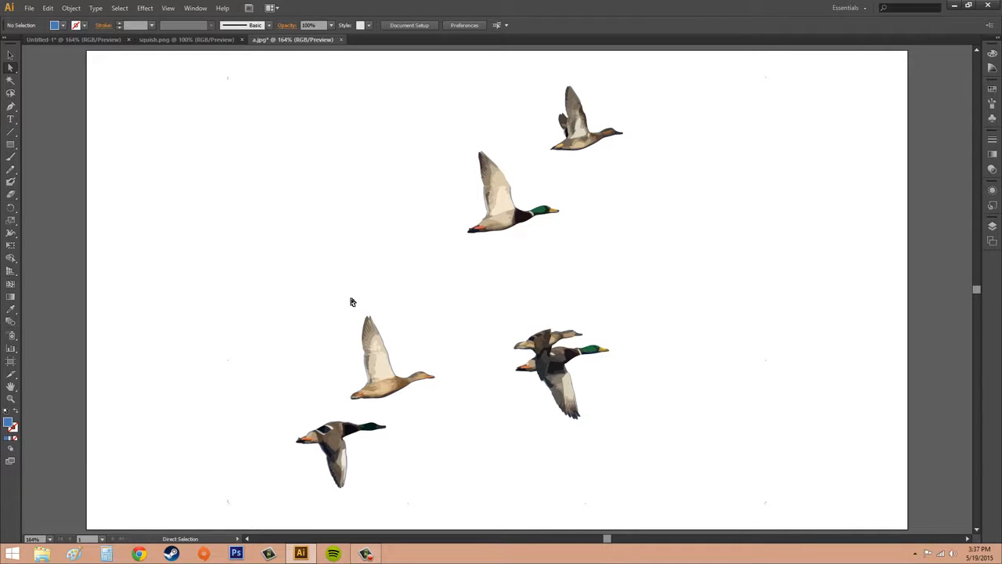
key("ctrl+z")
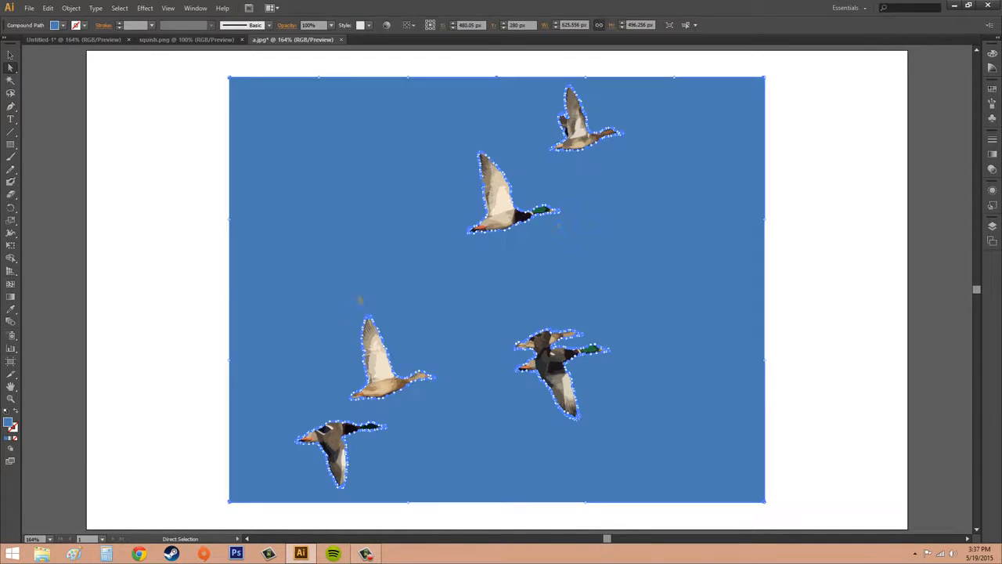
- Select individual light wing shapes on the topmost duck and the overlapping ducks with Direct Selection, and clear the selection
left_click(582, 130)
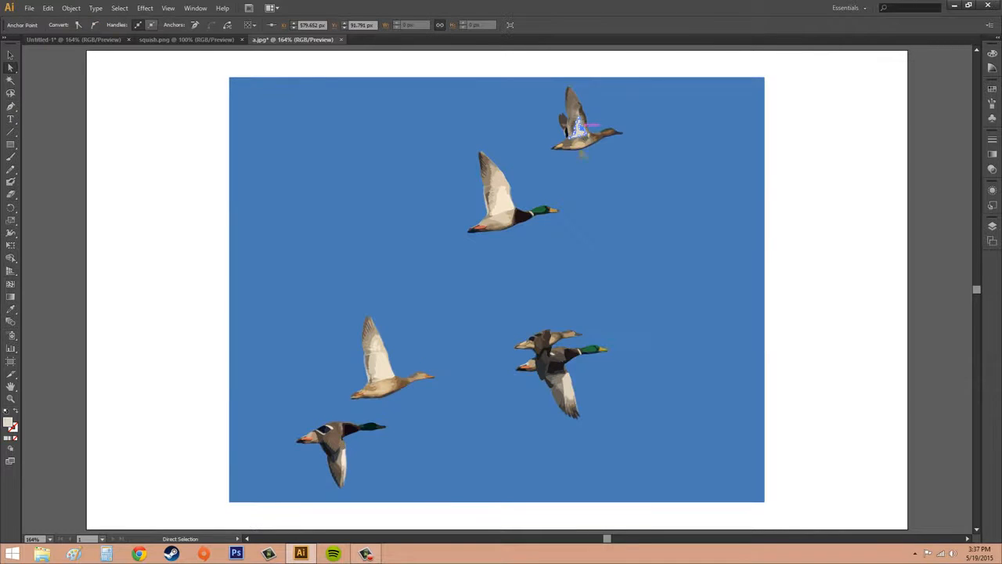
left_click(574, 390)
left_click(864, 386)
left_click(569, 389)
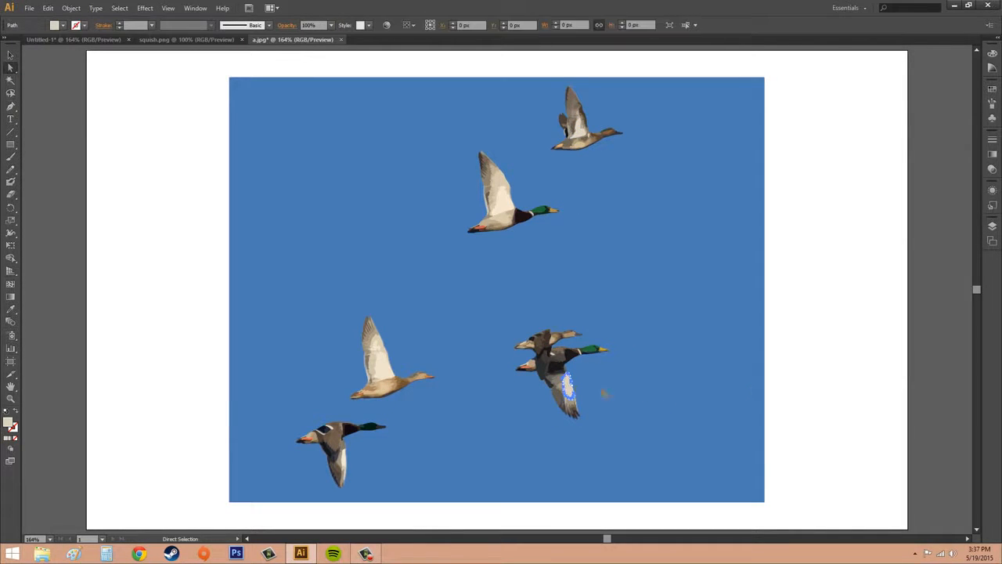
left_click(707, 408)
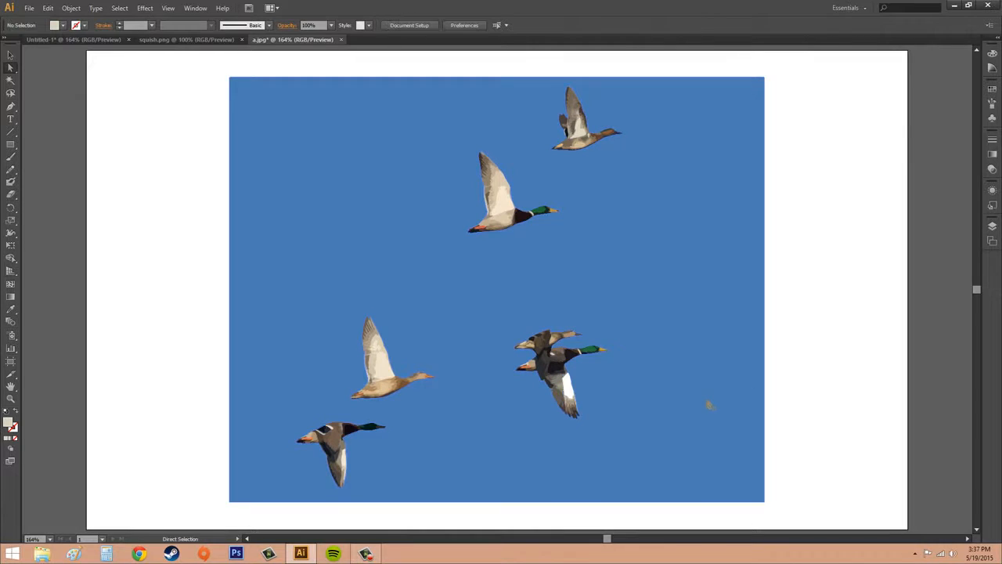
left_click(565, 390)
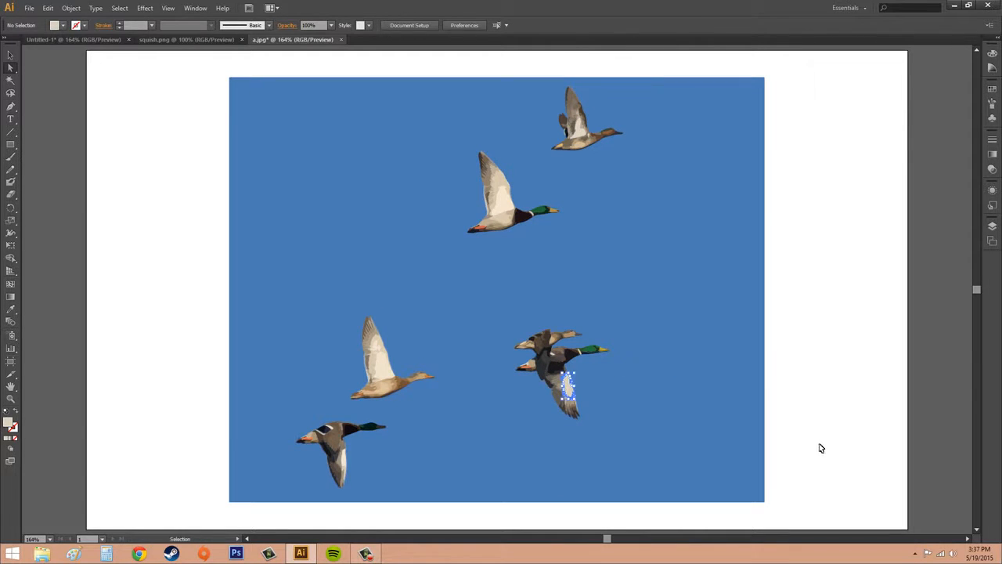
left_click(811, 371)
- Pull one anchor point of the tan duck's white wing shape outward, undo the move and deselect the shape
left_click(389, 366)
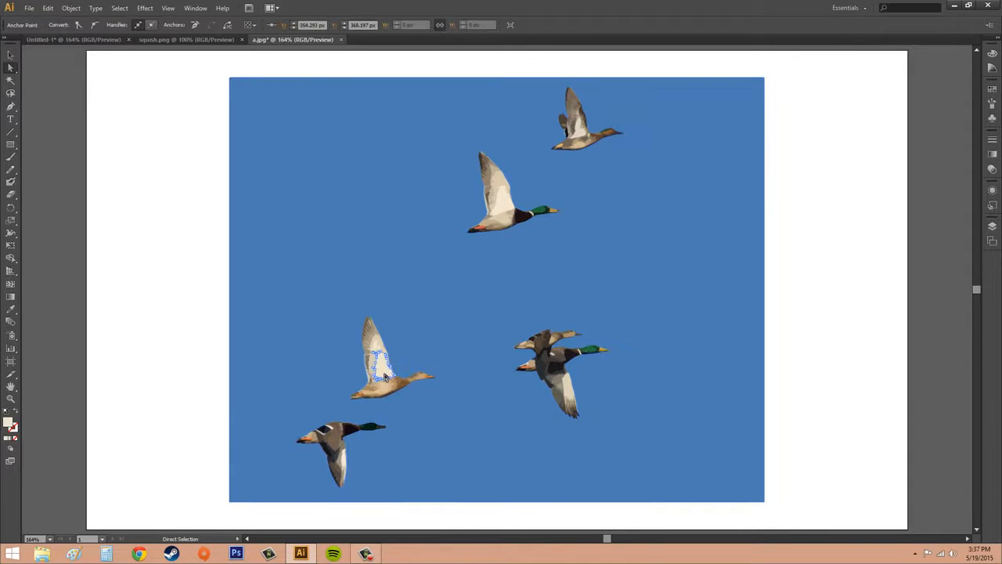
left_click_drag(388, 367, 425, 350)
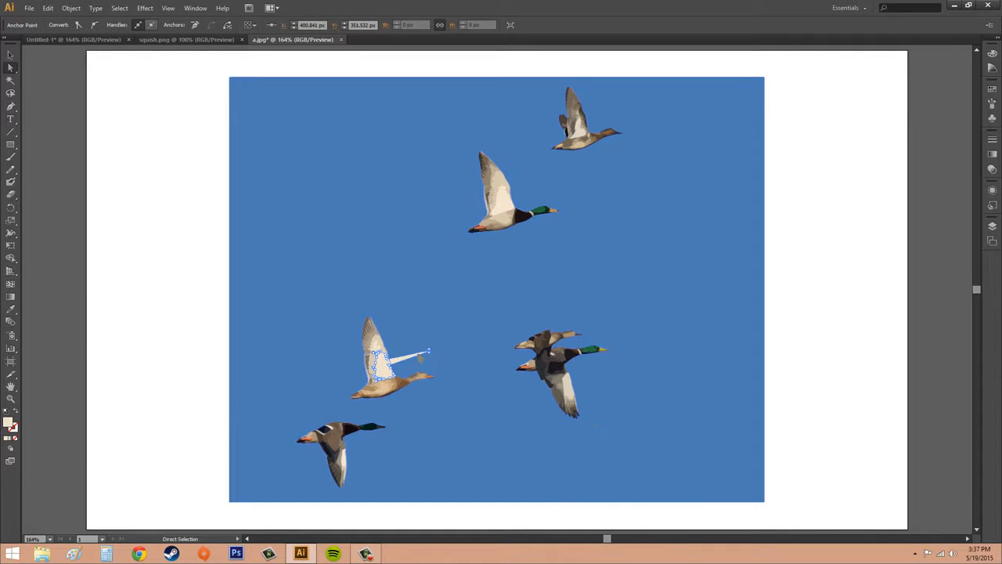
key("ctrl+z")
left_click(774, 349)
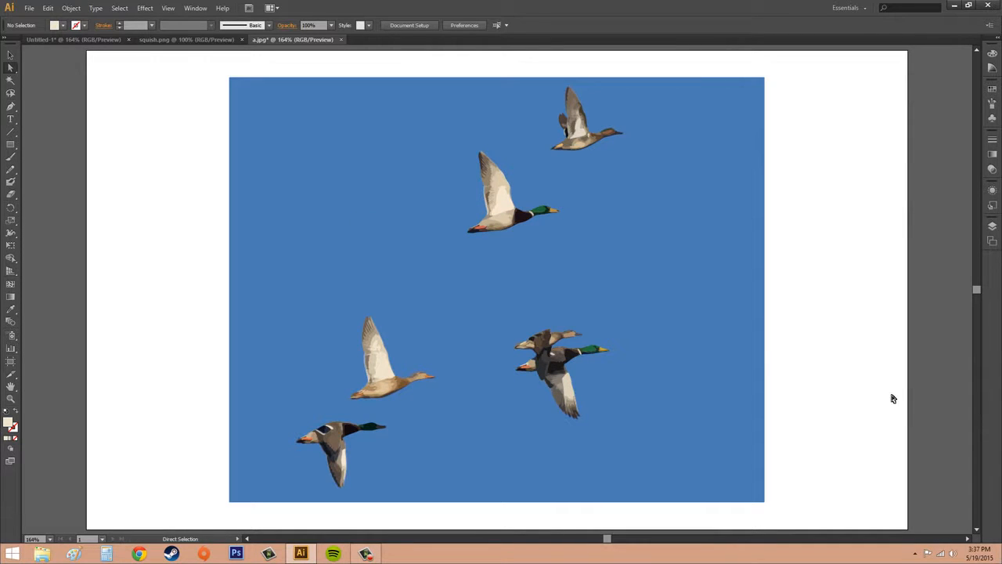
- Show the document's layers and expand Layer 1 and its group to examine the individual traced paths
key("F10")
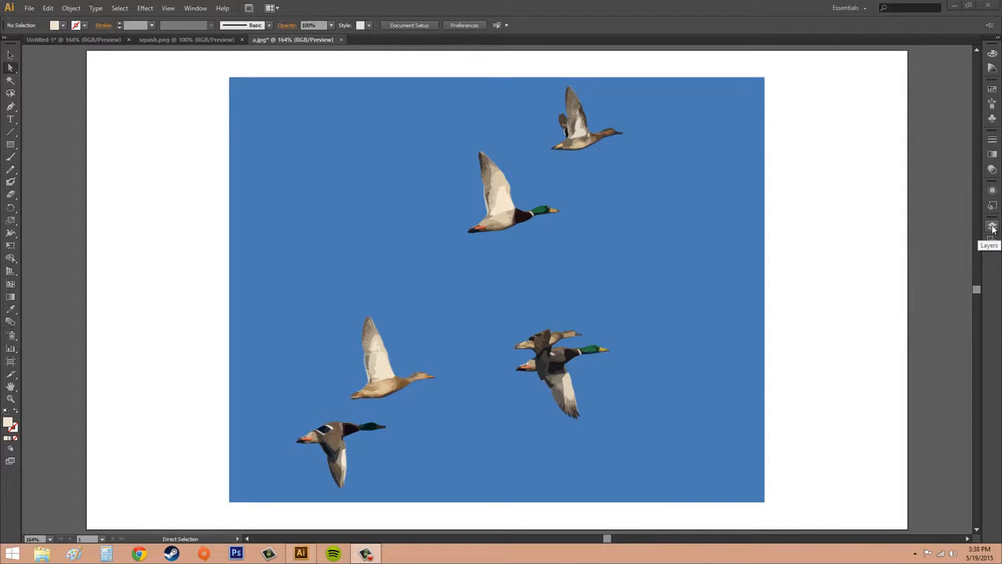
left_click(993, 227)
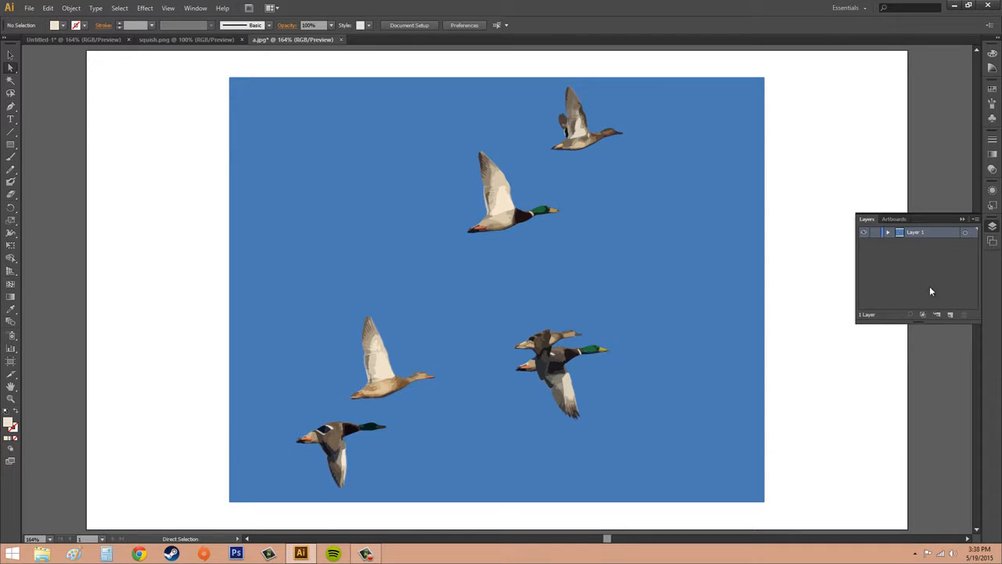
left_click(195, 7)
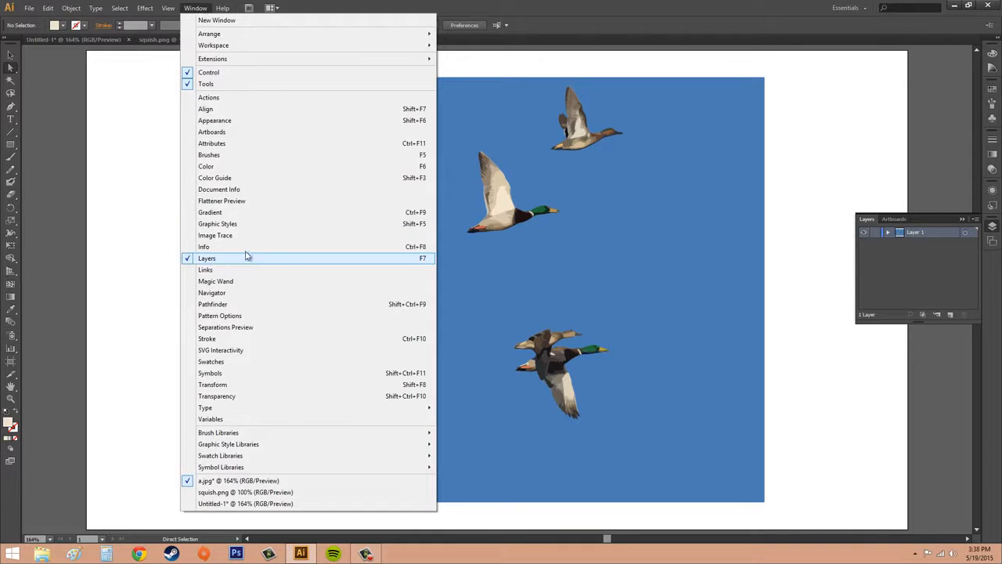
left_click(927, 268)
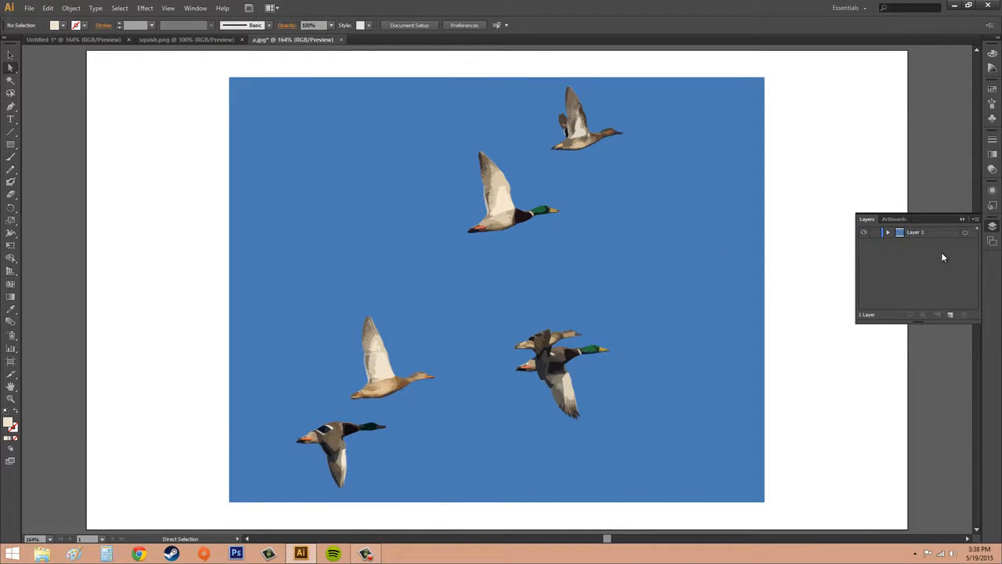
left_click(889, 233)
left_click(899, 244)
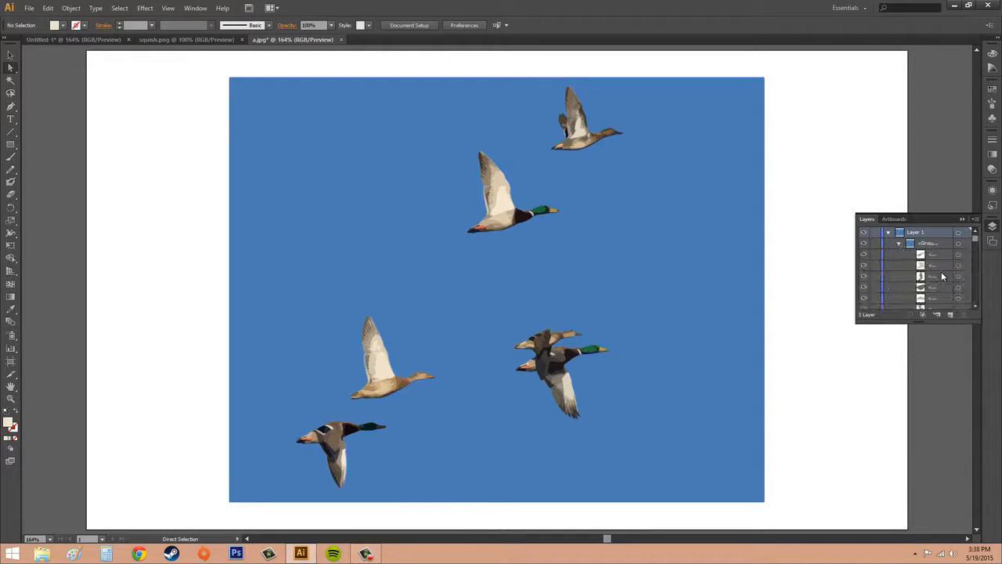
scroll(924, 274, "down", 2)
scroll(925, 282, "down", 5)
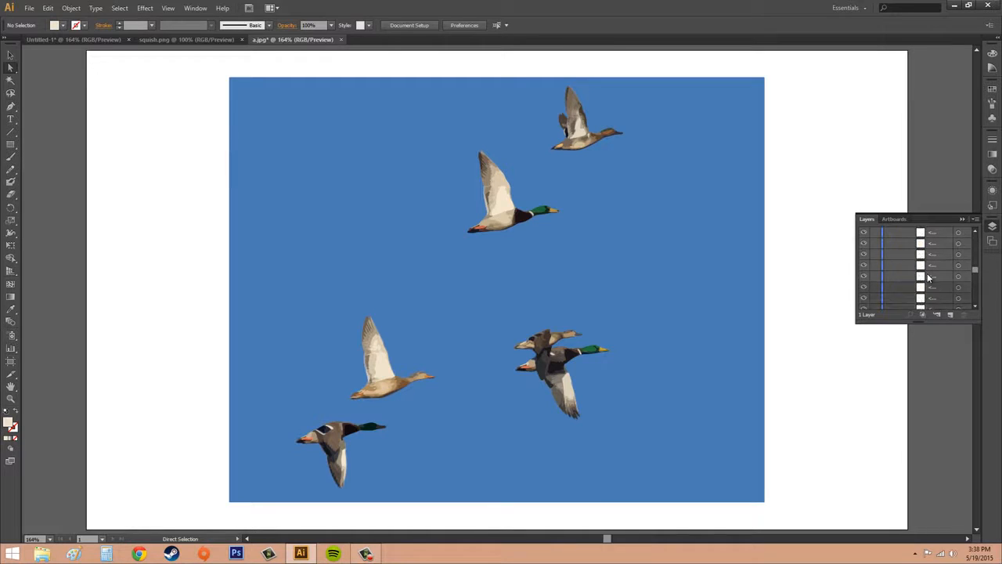
scroll(912, 292, "down", 3)
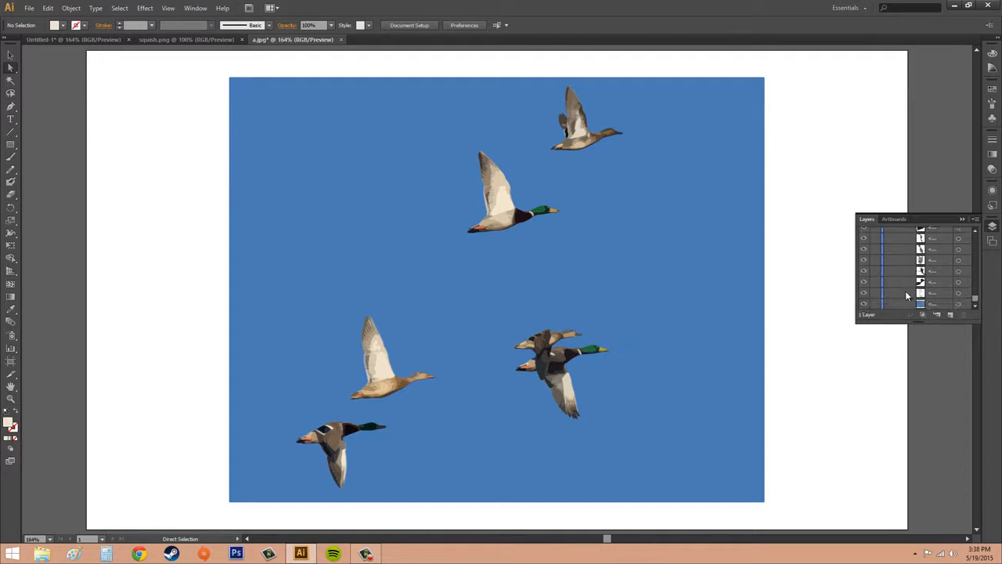
scroll(896, 292, "up", 4)
scroll(902, 294, "up", 6)
scroll(902, 291, "up", 3)
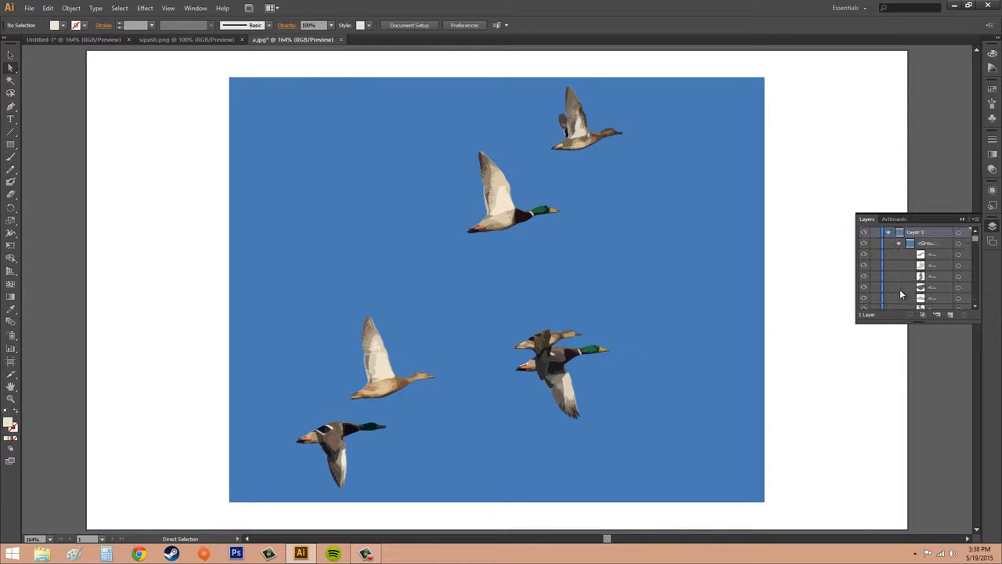
- Collapse the group of traced paths and Layer 1 in the layer list
left_click(900, 244)
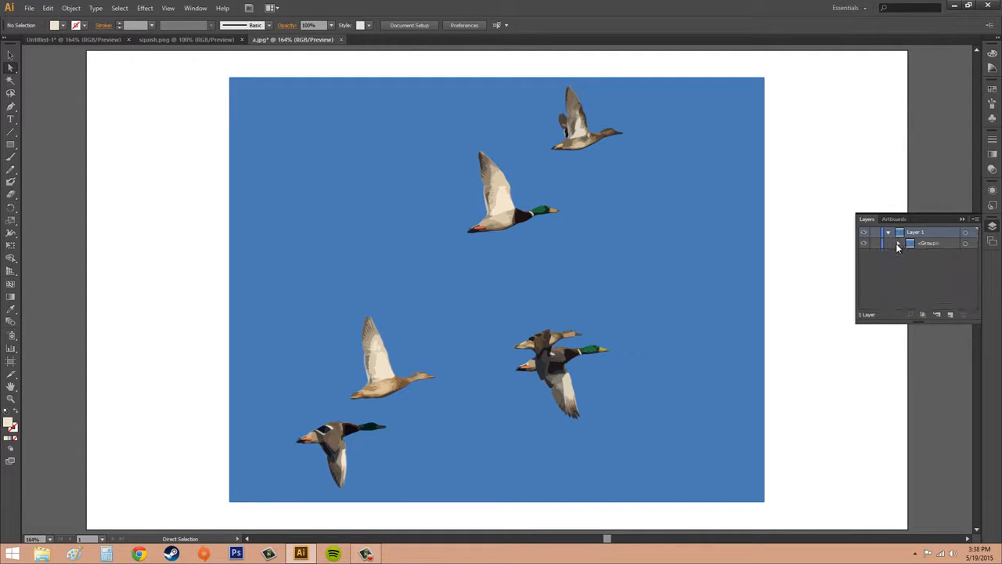
left_click(899, 244)
left_click(898, 243)
left_click(889, 234)
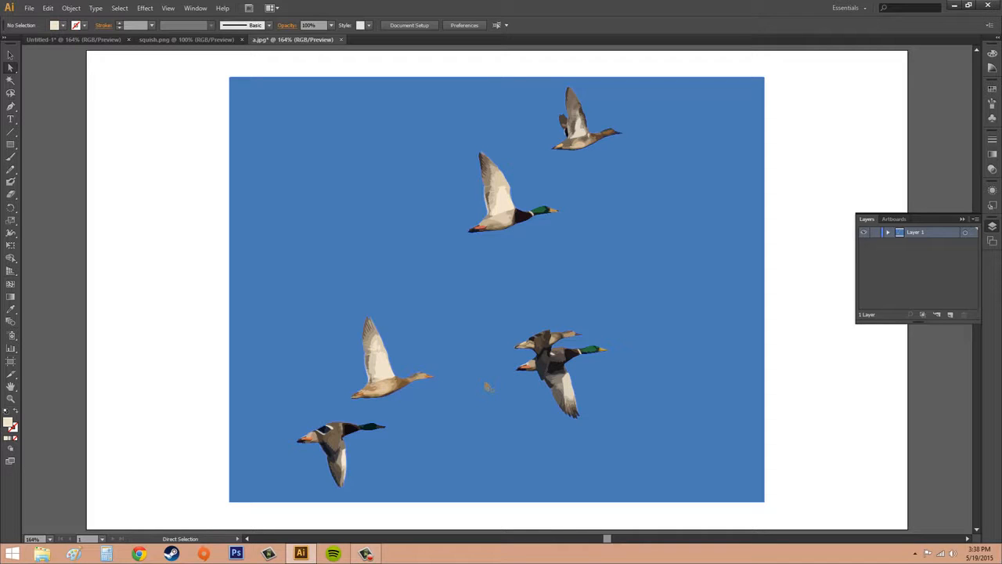
- Compare selecting the artwork with Selection and the blue background with Direct Selection, deselect, and hide the layer list
left_click(10, 55)
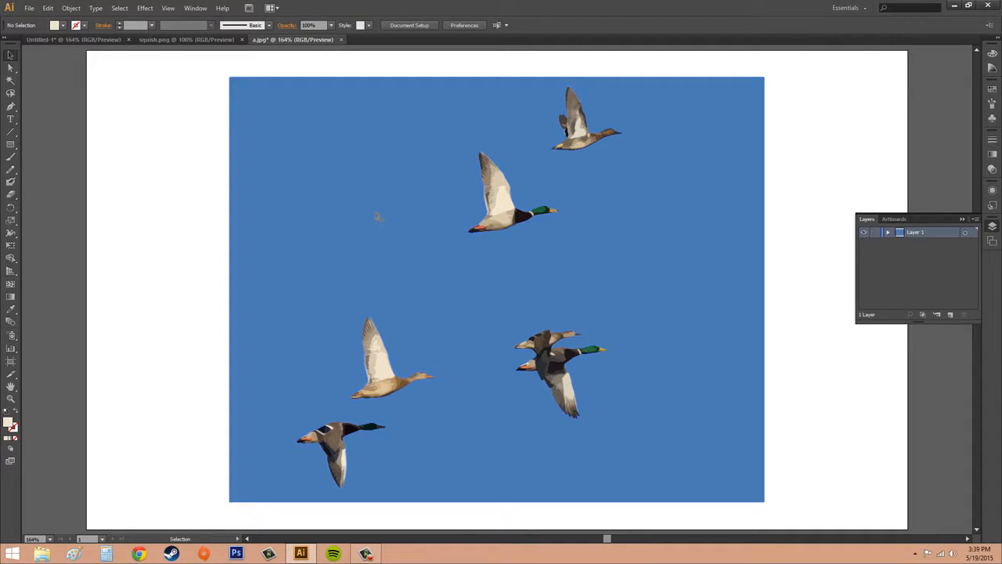
left_click(378, 216)
left_click(11, 68)
left_click(291, 128)
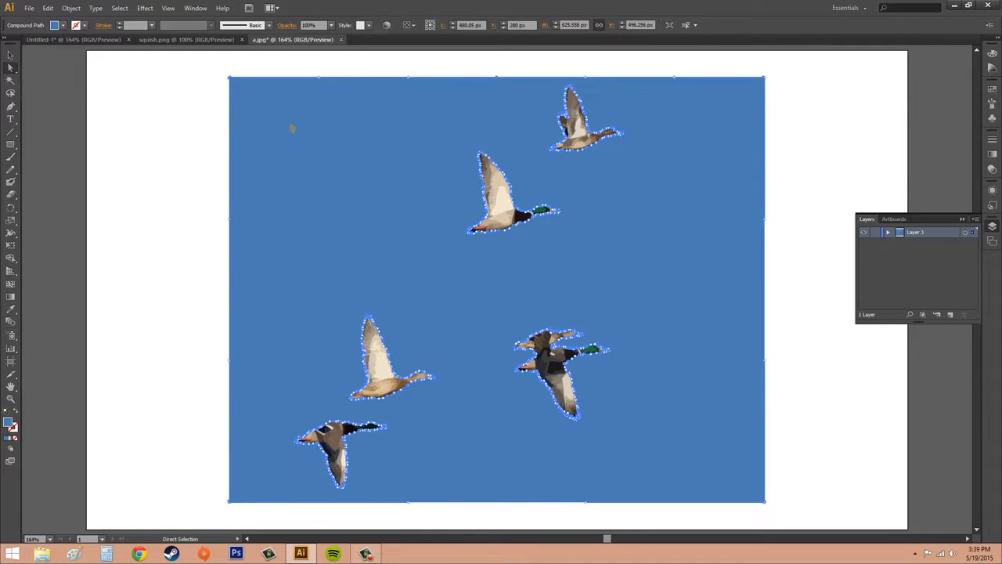
left_click(213, 127)
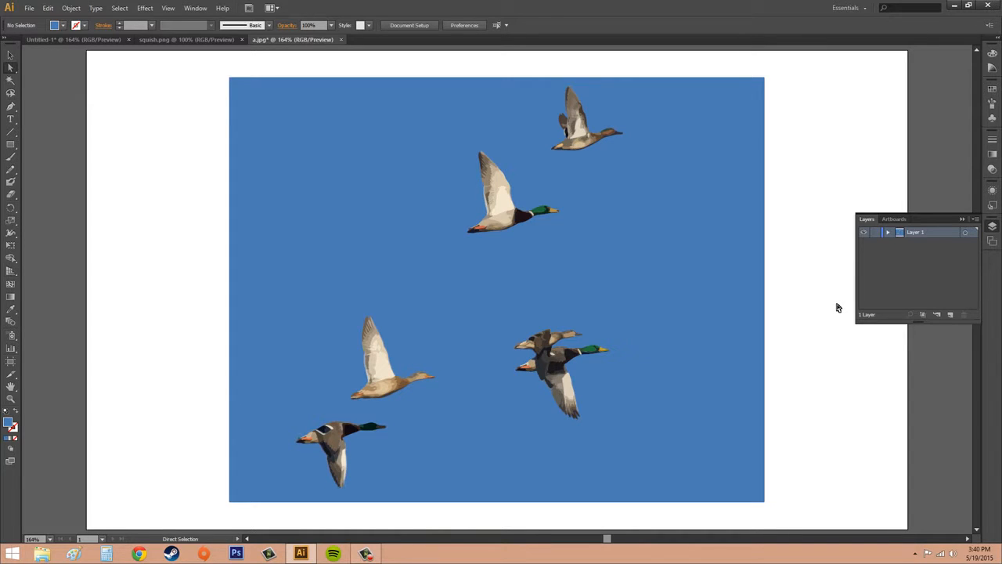
left_click(964, 219)
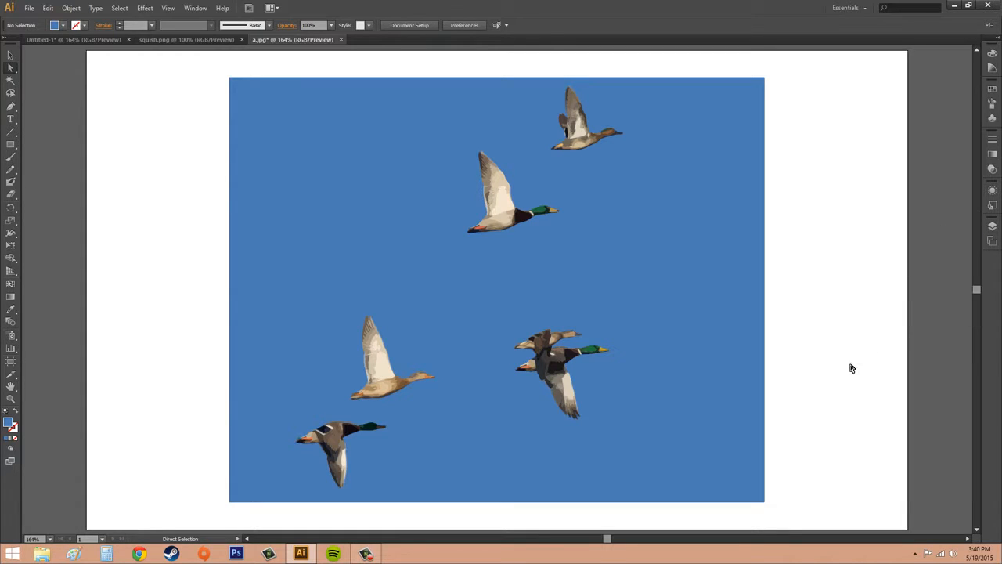